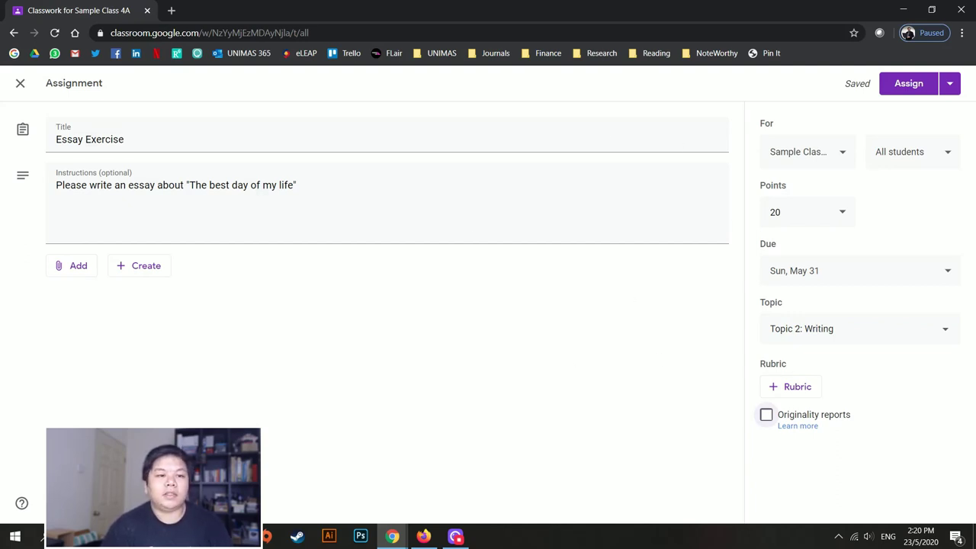
{"action": "left_click", "coordinate": [165, 140]}
{"action": "left_click", "coordinate": [207, 187]}
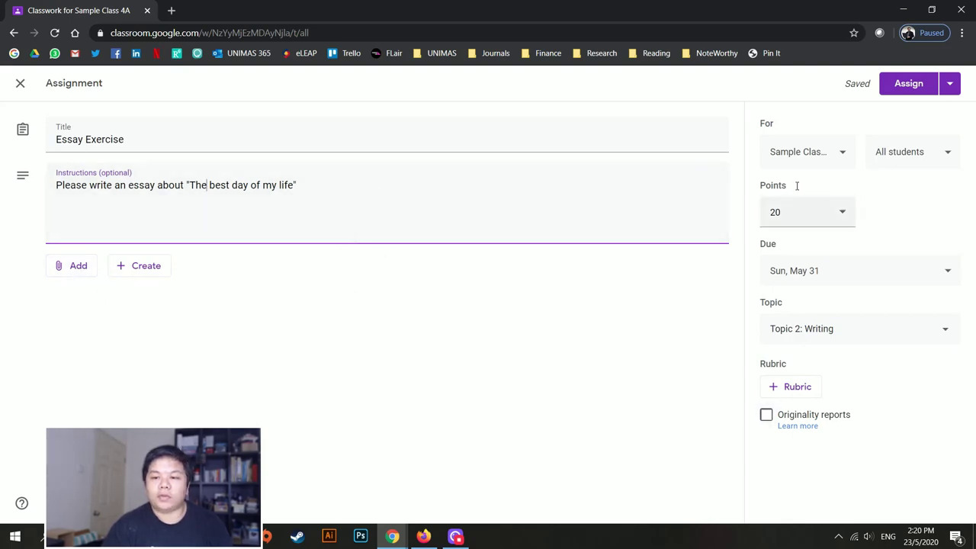
{"action": "left_click", "coordinate": [814, 212]}
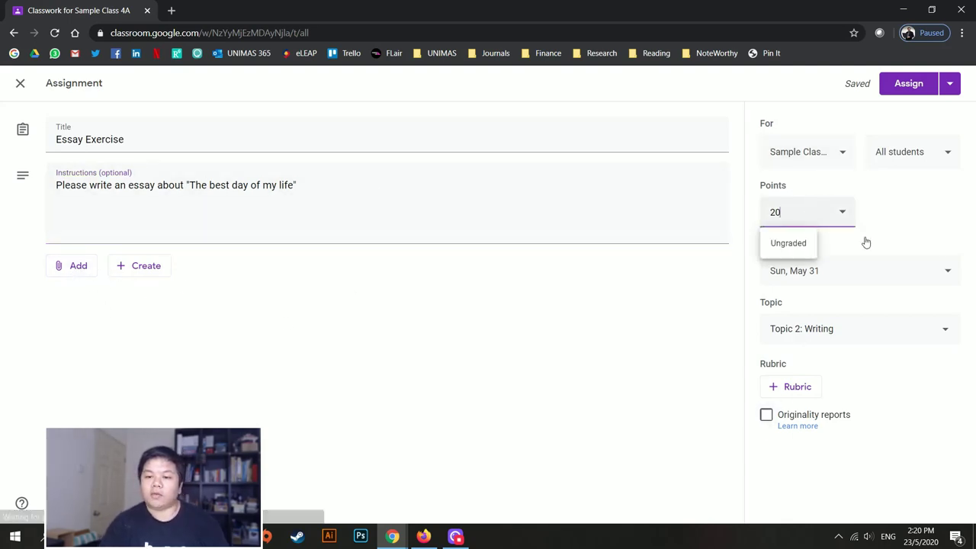
{"action": "left_click", "coordinate": [884, 241]}
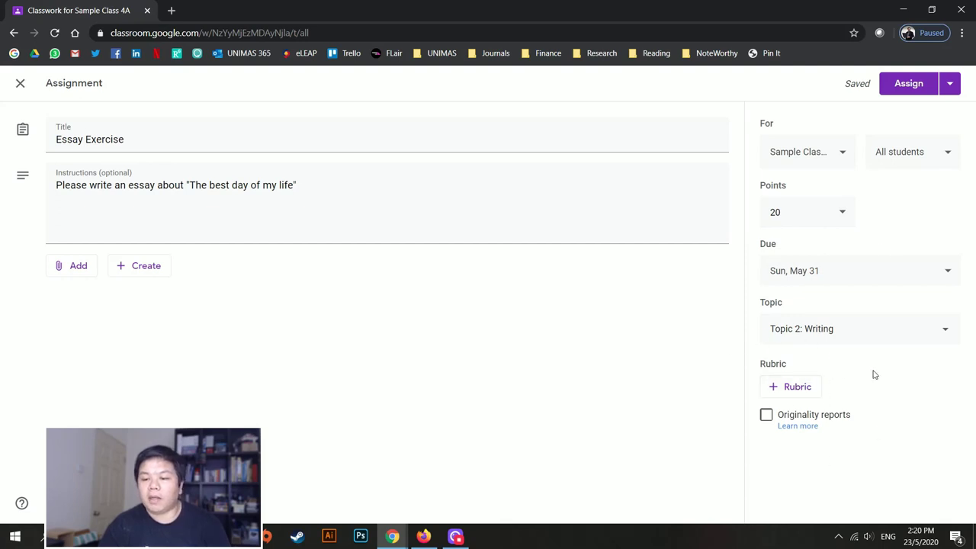
Step: Enable originality reports for the Essay Exercise assignment and assign it to the class
{"action": "left_click", "coordinate": [766, 415]}
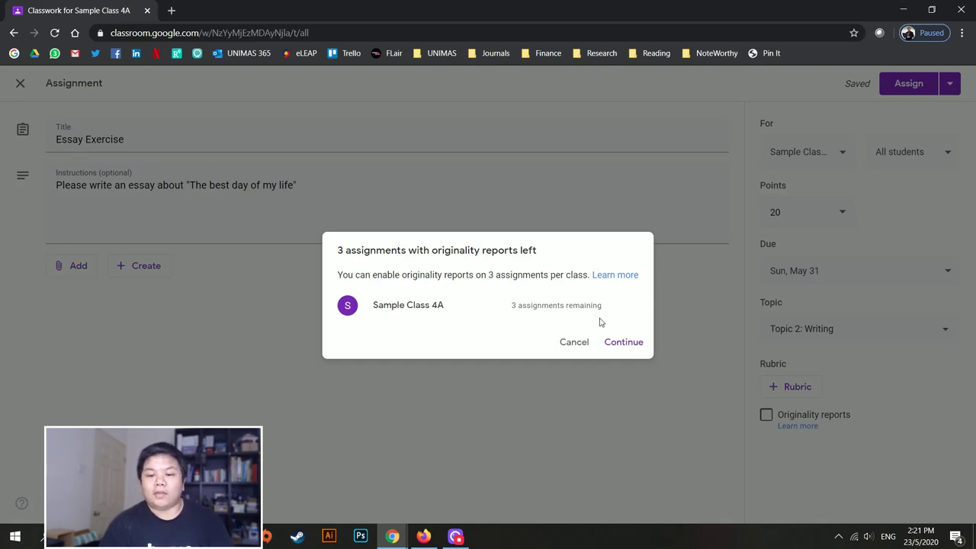
{"action": "left_click", "coordinate": [622, 343]}
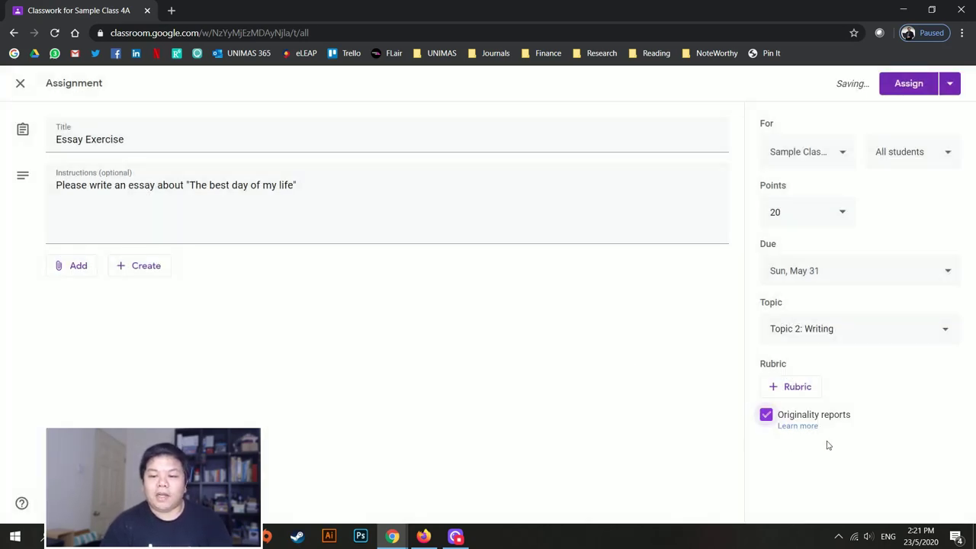
{"action": "left_click", "coordinate": [906, 85]}
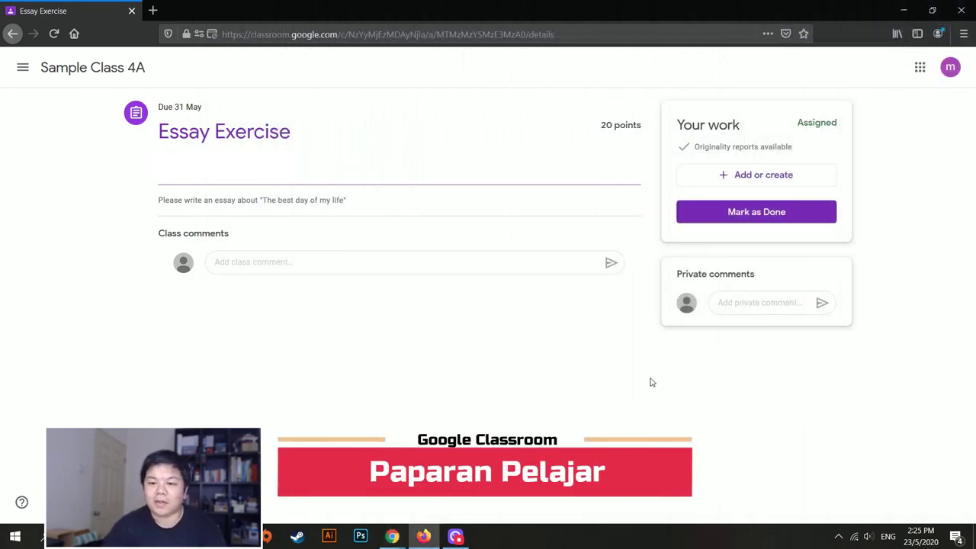
Step: In the student's view of Essay Exercise, create a Google Docs file as the submitted work
{"action": "left_click_drag", "start_coordinate": [694, 146], "coordinate": [796, 148]}
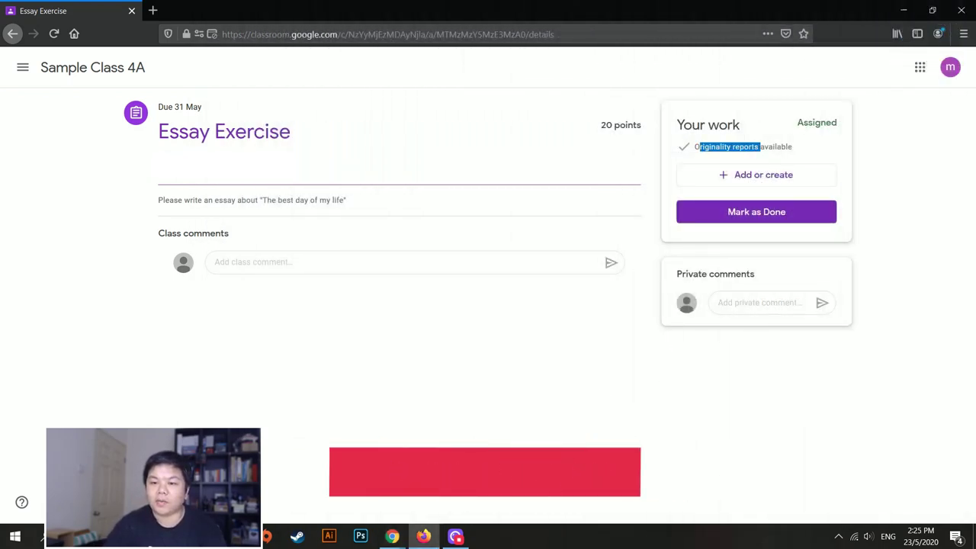
{"action": "left_click", "coordinate": [800, 148]}
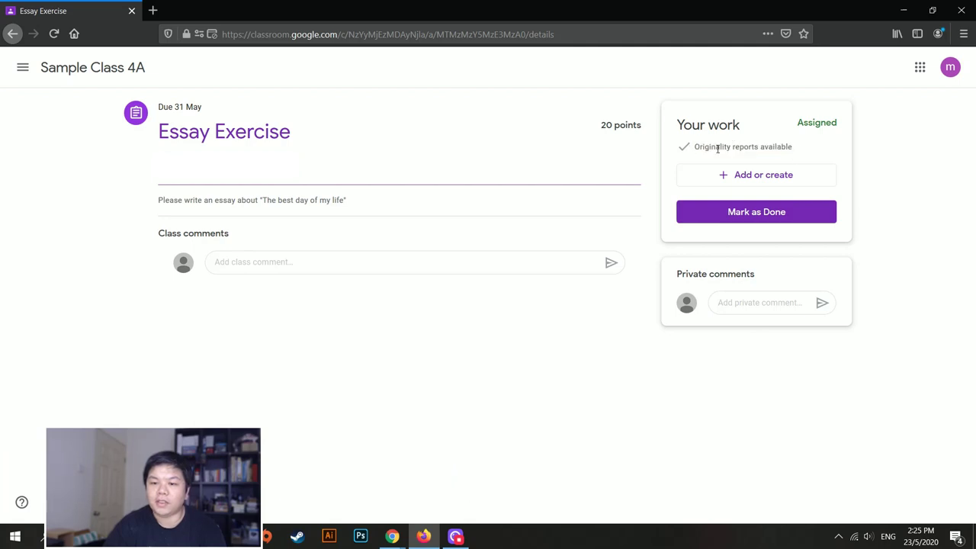
{"action": "left_click", "coordinate": [776, 175]}
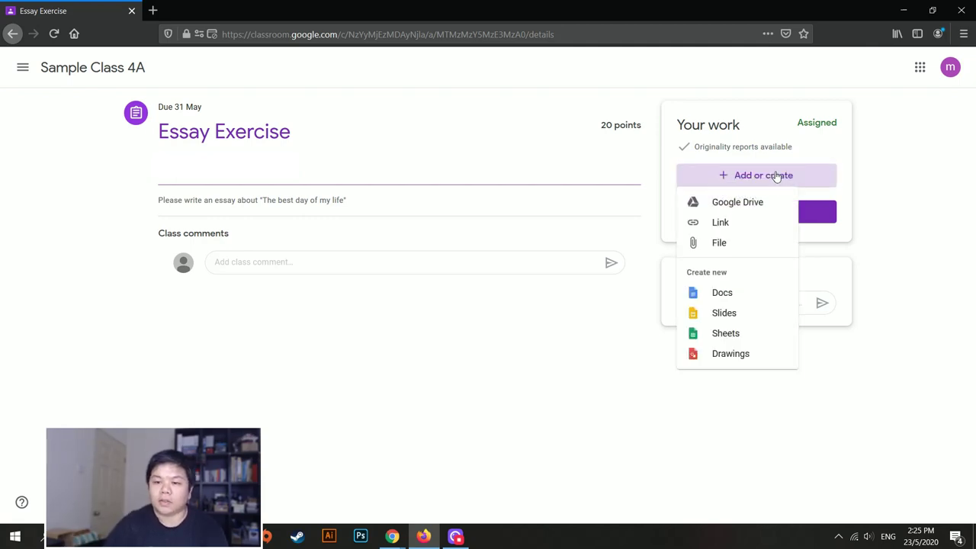
{"action": "key", "text": "Return"}
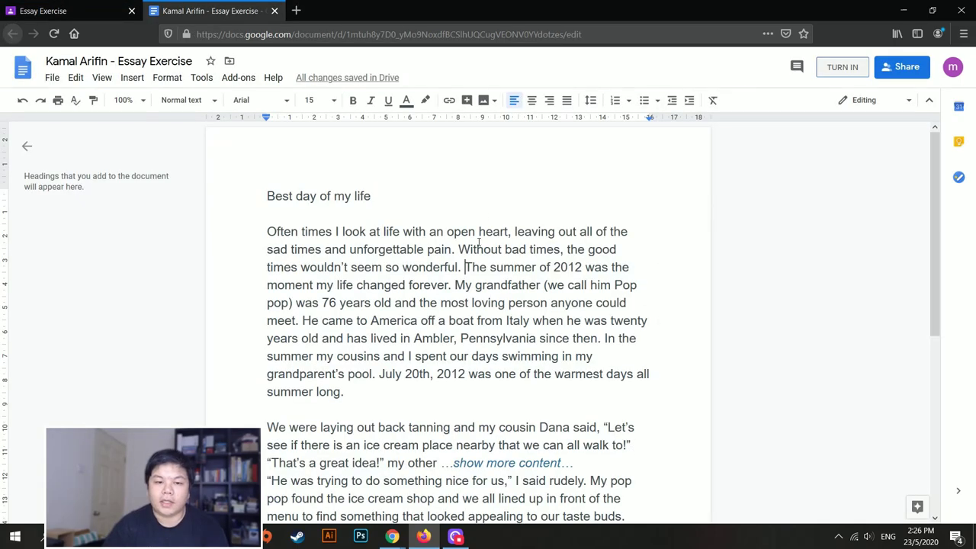
Step: Return from the essay document to its assignment page without handing it in, and run an originality report
{"action": "scroll", "coordinate": [498, 382], "scroll_direction": "down", "scroll_amount": 5}
{"action": "scroll", "coordinate": [498, 381], "scroll_direction": "up", "scroll_amount": 4}
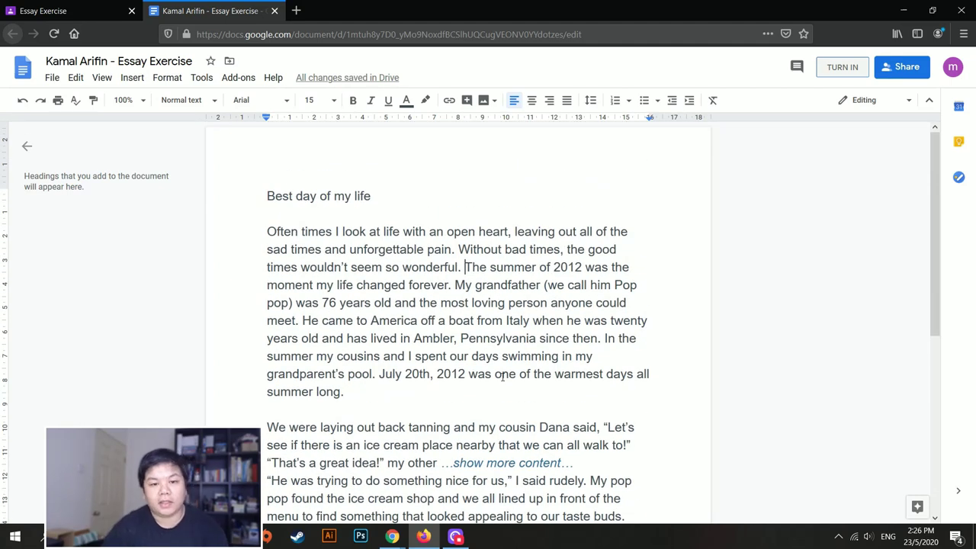
{"action": "left_click", "coordinate": [837, 72]}
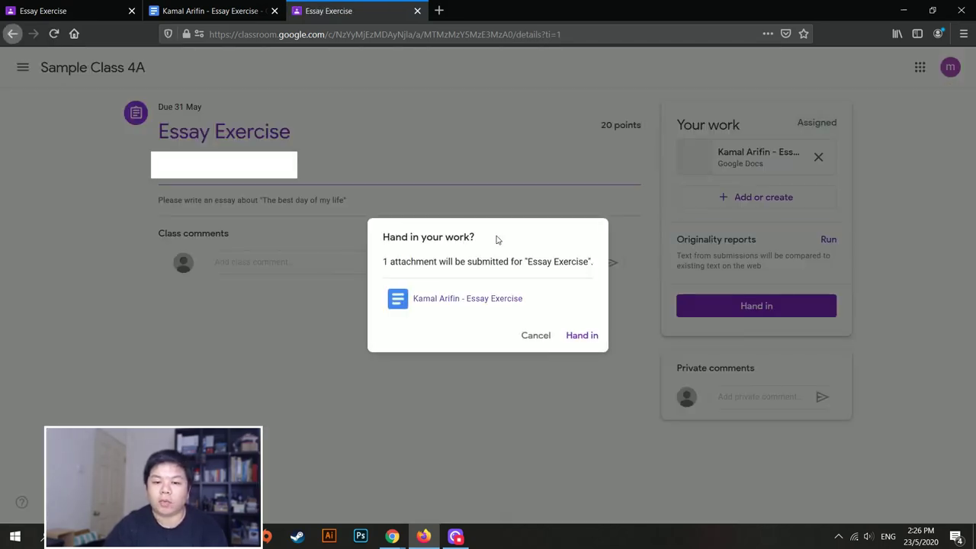
{"action": "left_click", "coordinate": [538, 336]}
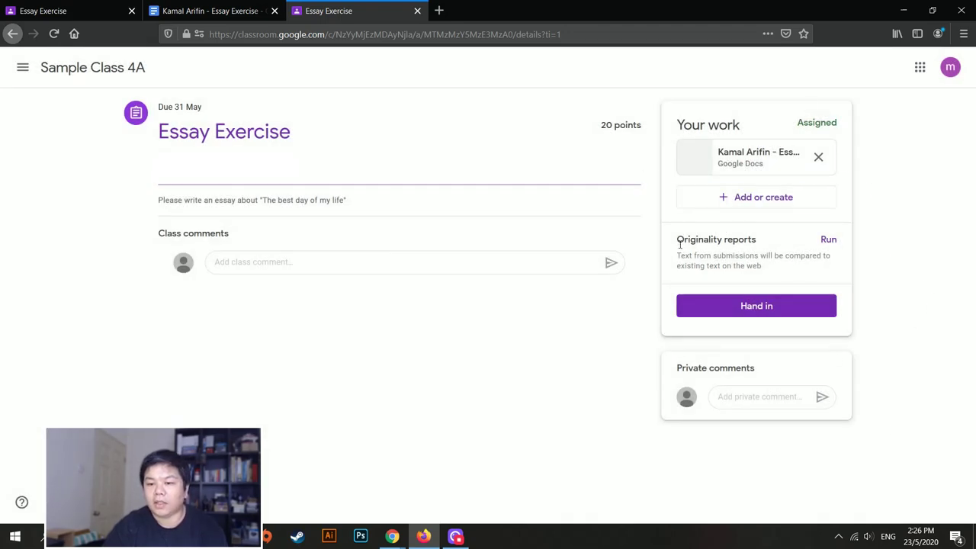
{"action": "left_click", "coordinate": [828, 241]}
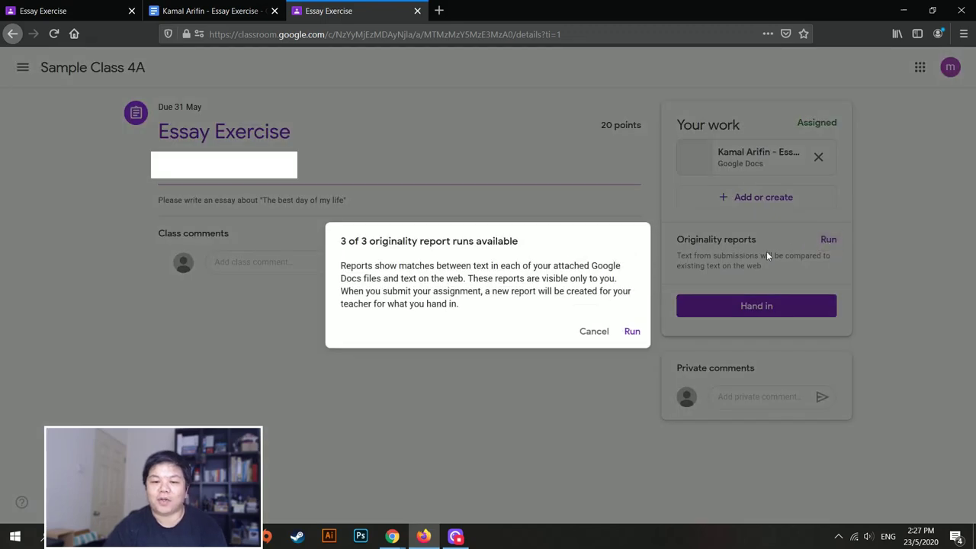
{"action": "left_click", "coordinate": [633, 331]}
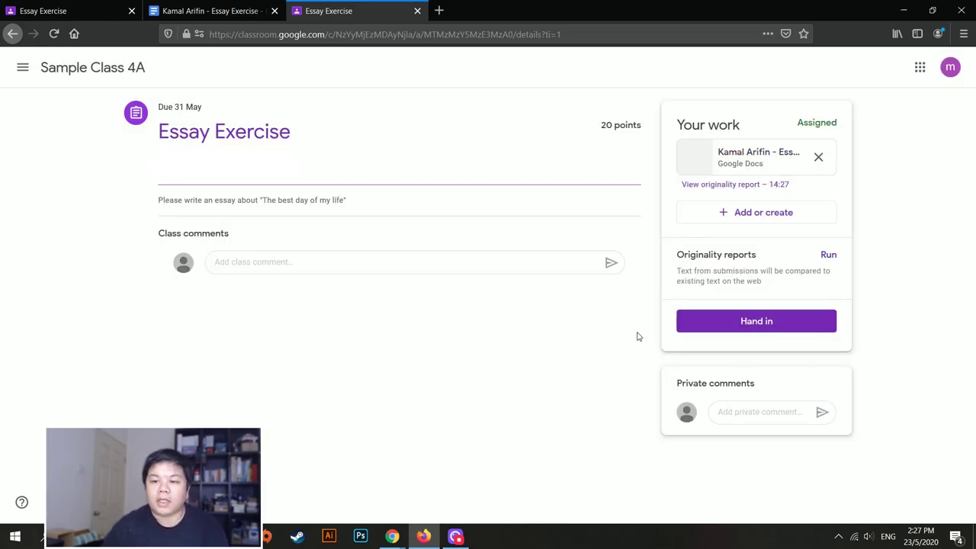
Step: View the student's originality report, checking the flagged passage's web match and the percentage summary
{"action": "left_click", "coordinate": [771, 186]}
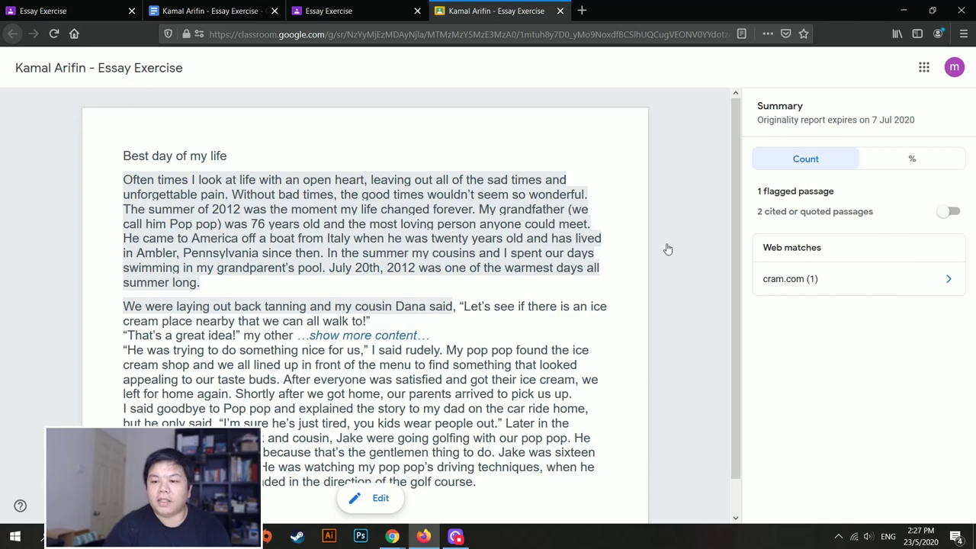
{"action": "left_click", "coordinate": [453, 252]}
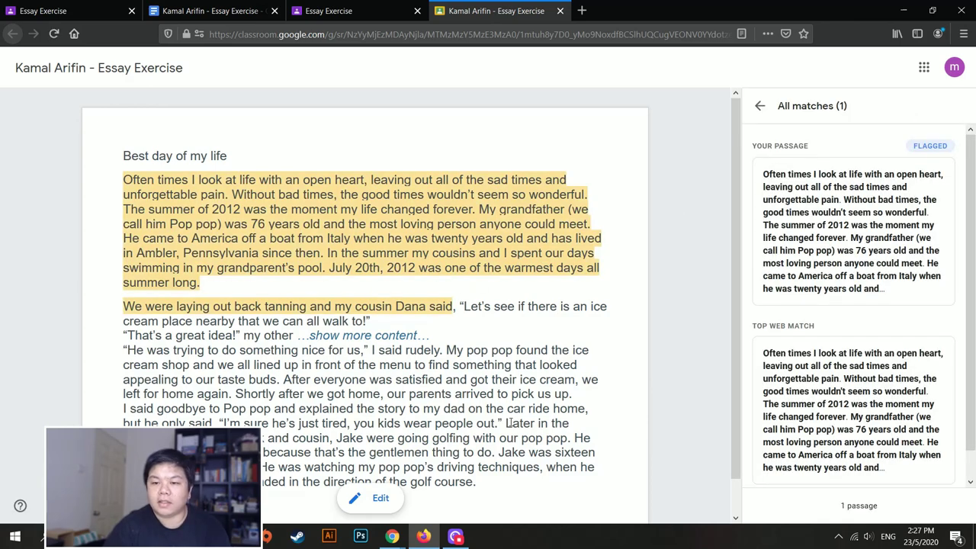
{"action": "left_click", "coordinate": [759, 106]}
{"action": "left_click", "coordinate": [918, 161]}
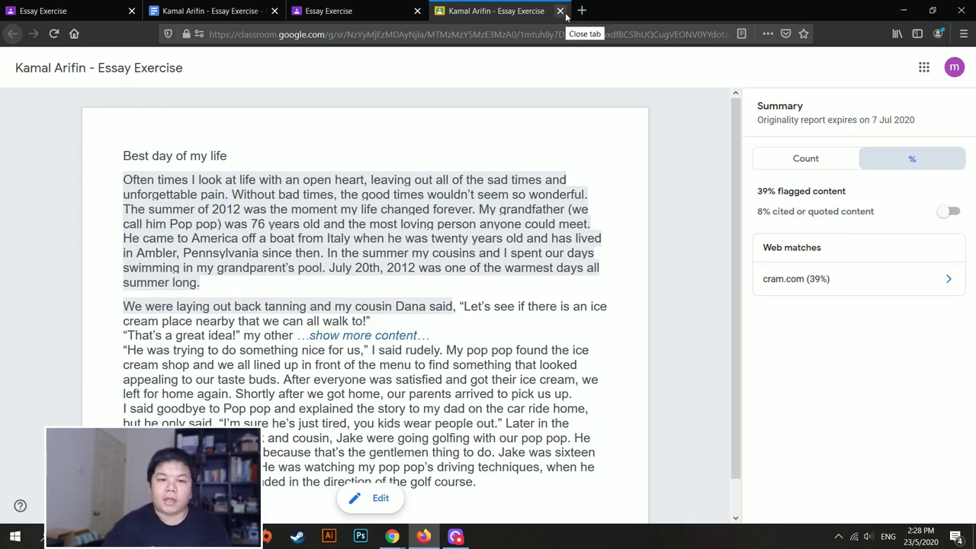
{"action": "left_click", "coordinate": [410, 8]}
{"action": "left_click", "coordinate": [507, 10]}
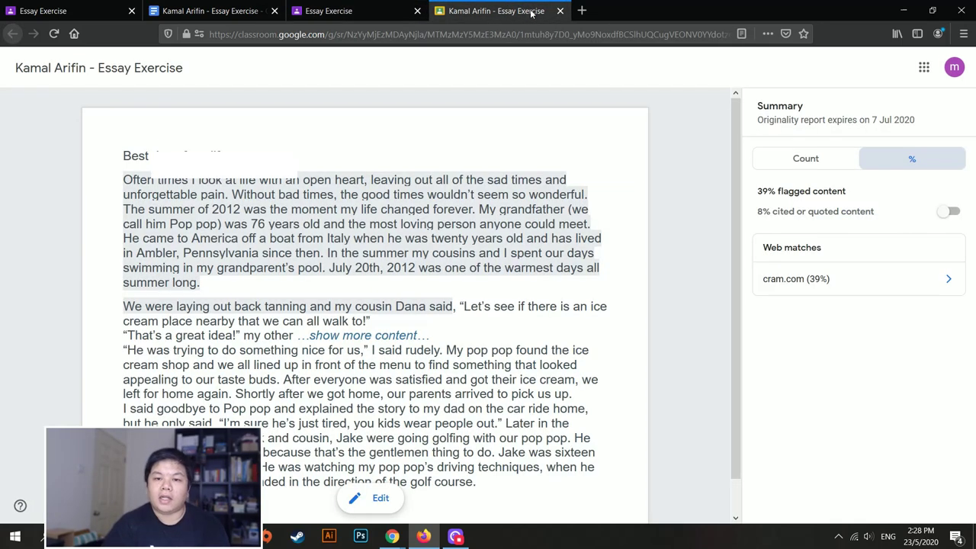
Step: Close the originality report and hand in the essay for Essay Exercise
{"action": "left_click", "coordinate": [560, 11]}
{"action": "left_click", "coordinate": [793, 327]}
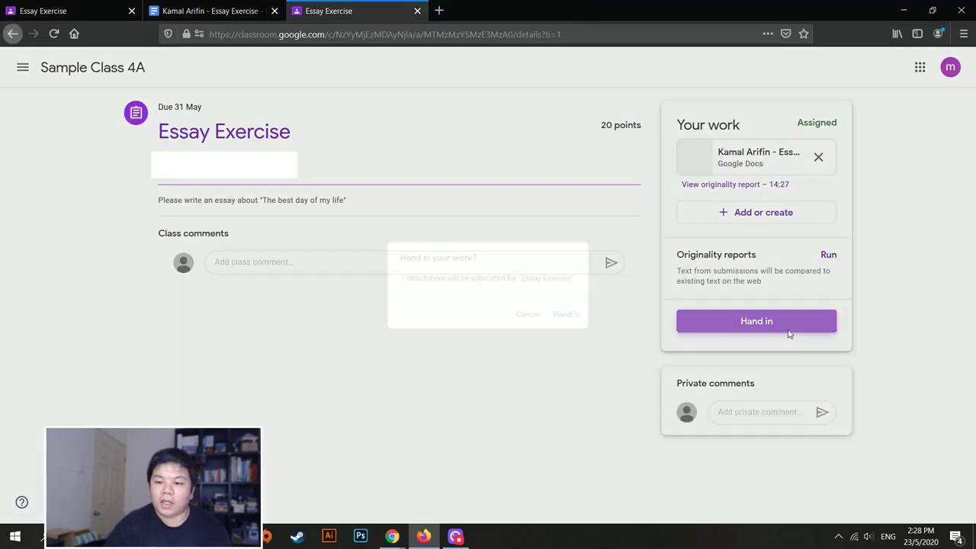
{"action": "left_click", "coordinate": [585, 336]}
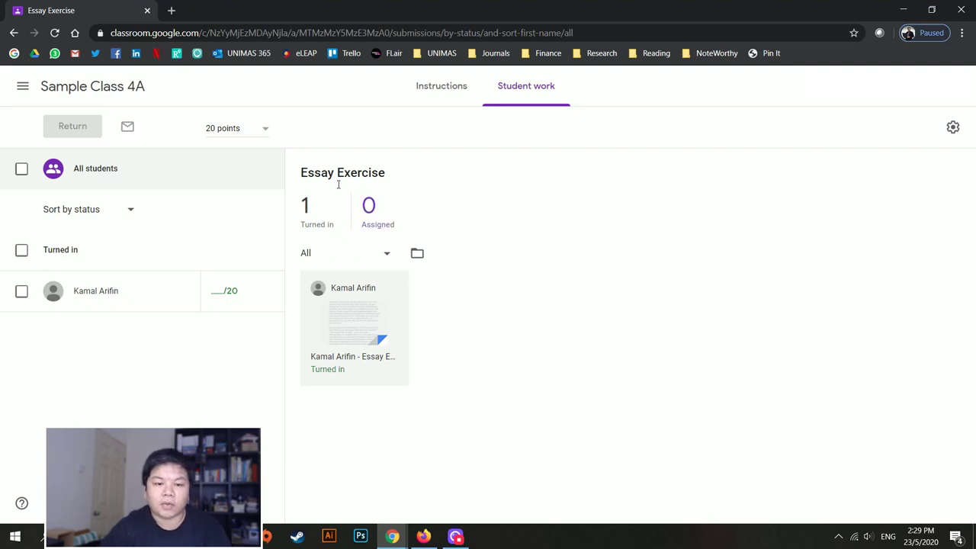
Step: In the teacher's view, open the turned-in essay's originality report and examine its flagged passage
{"action": "left_click", "coordinate": [355, 356]}
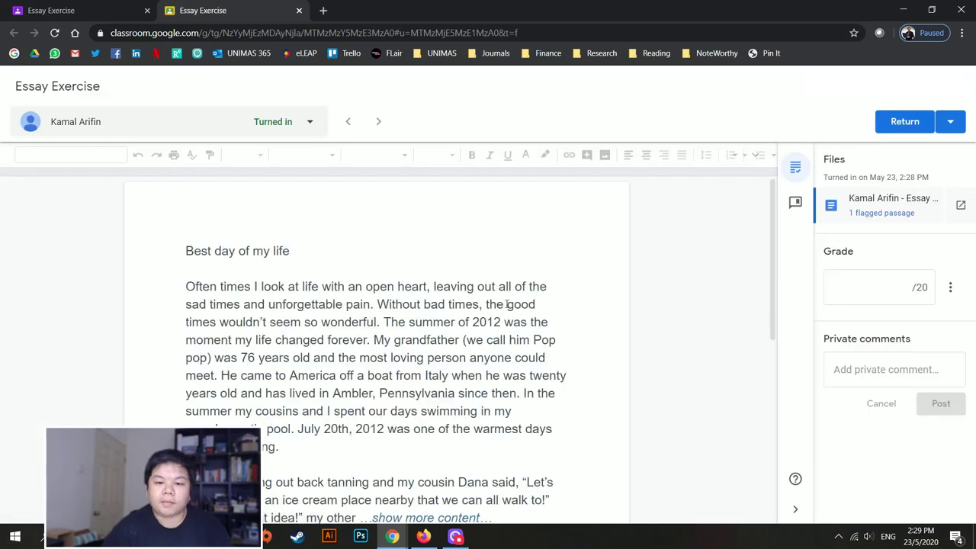
{"action": "left_click", "coordinate": [888, 215]}
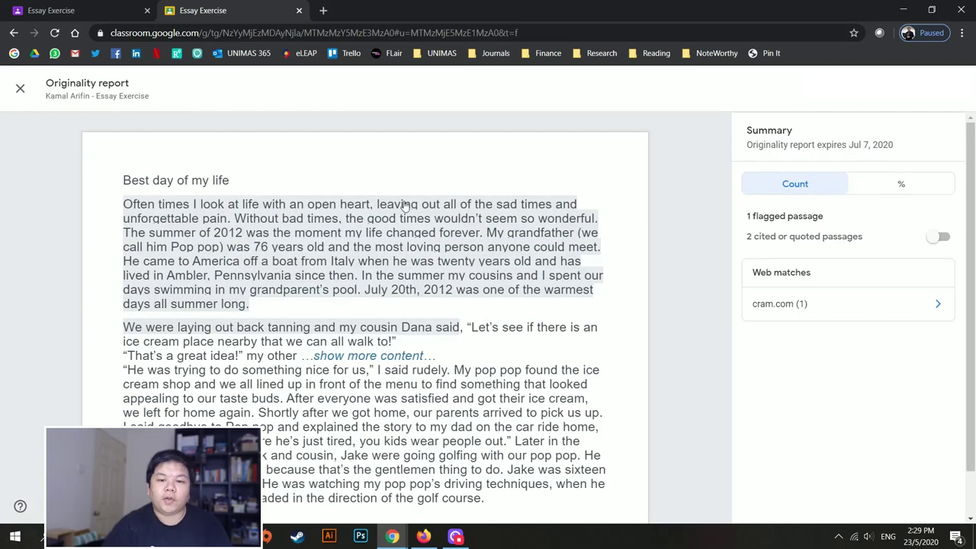
{"action": "left_click", "coordinate": [435, 210]}
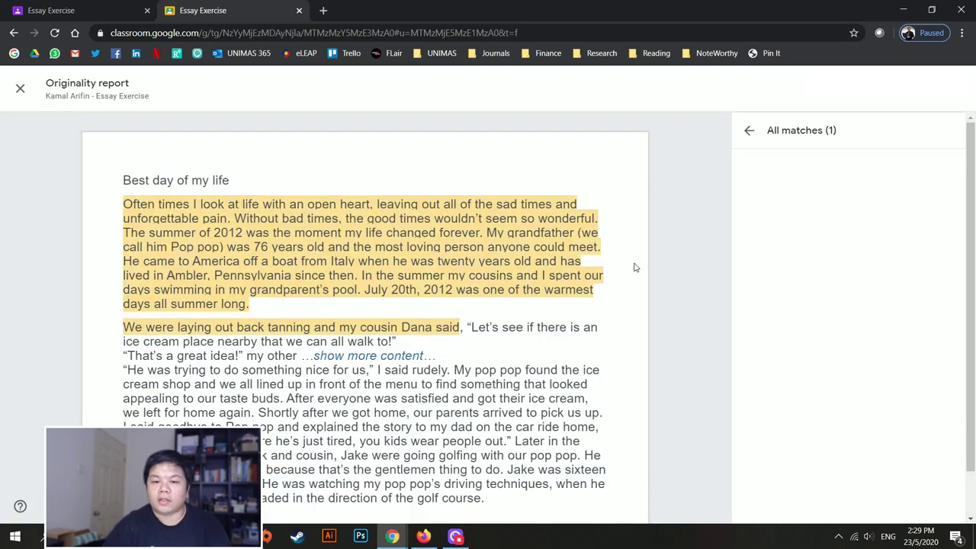
Step: Check the report summary as a percentage, switch it back to count, and return to the essay's grading view
{"action": "left_click", "coordinate": [744, 131]}
{"action": "left_click", "coordinate": [885, 184]}
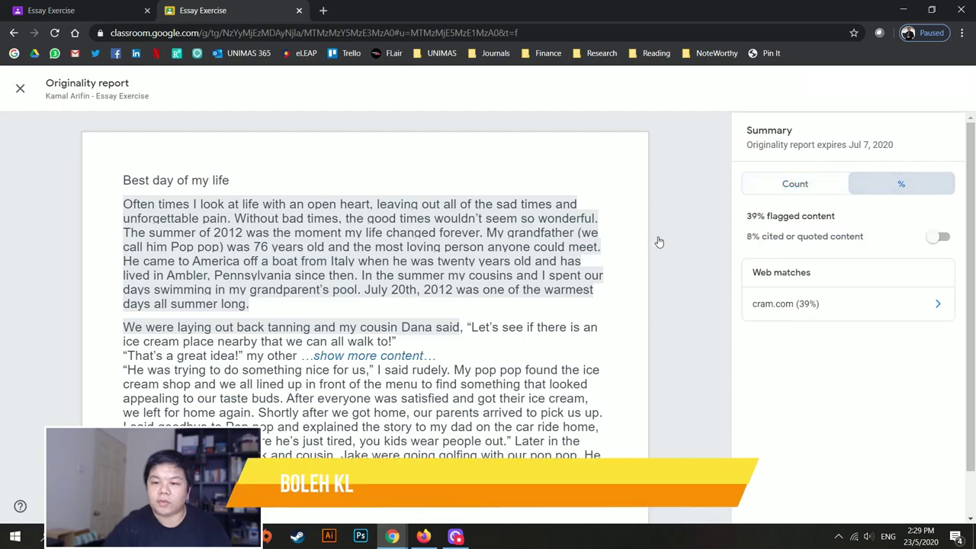
{"action": "left_click", "coordinate": [819, 186]}
{"action": "left_click", "coordinate": [20, 89]}
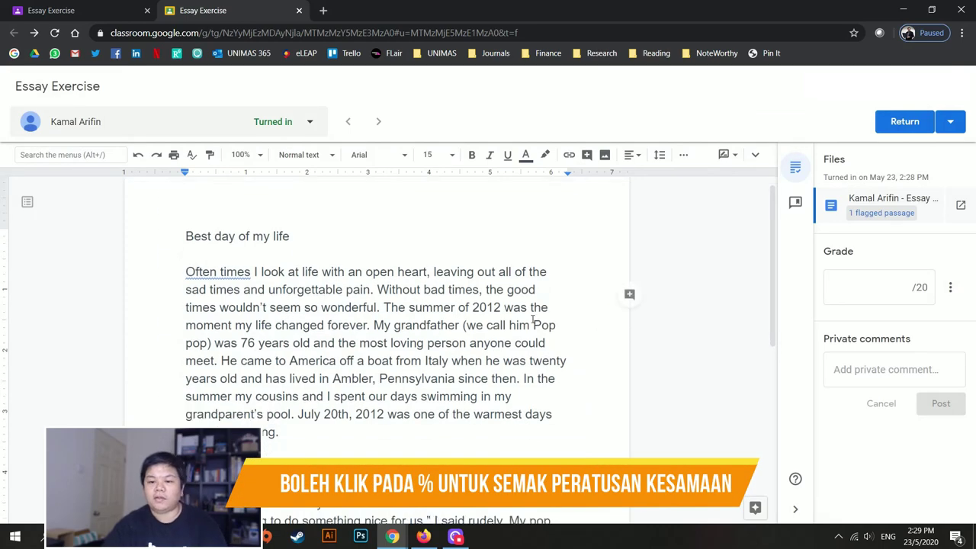
{"action": "scroll", "coordinate": [533, 320], "scroll_direction": "down", "scroll_amount": 5}
{"action": "scroll", "coordinate": [515, 336], "scroll_direction": "up", "scroll_amount": 10}
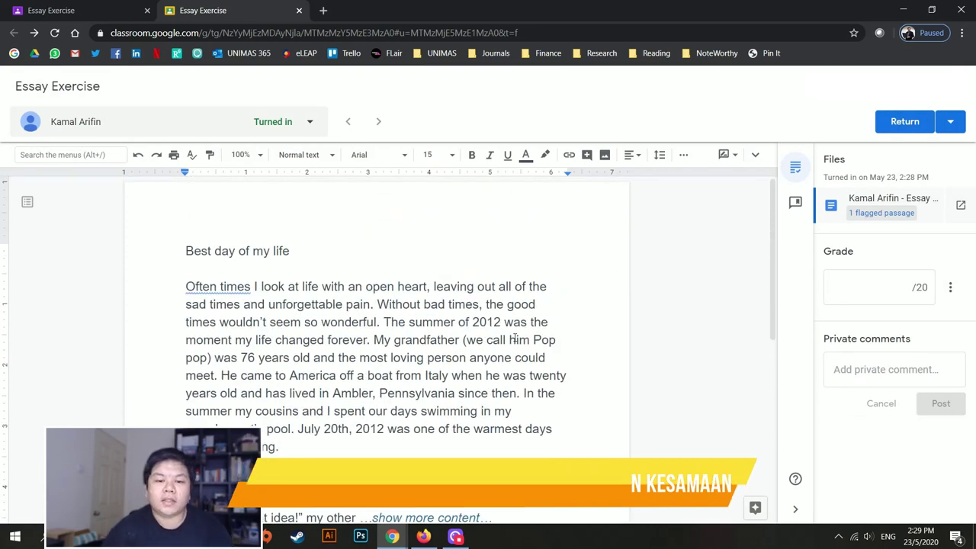